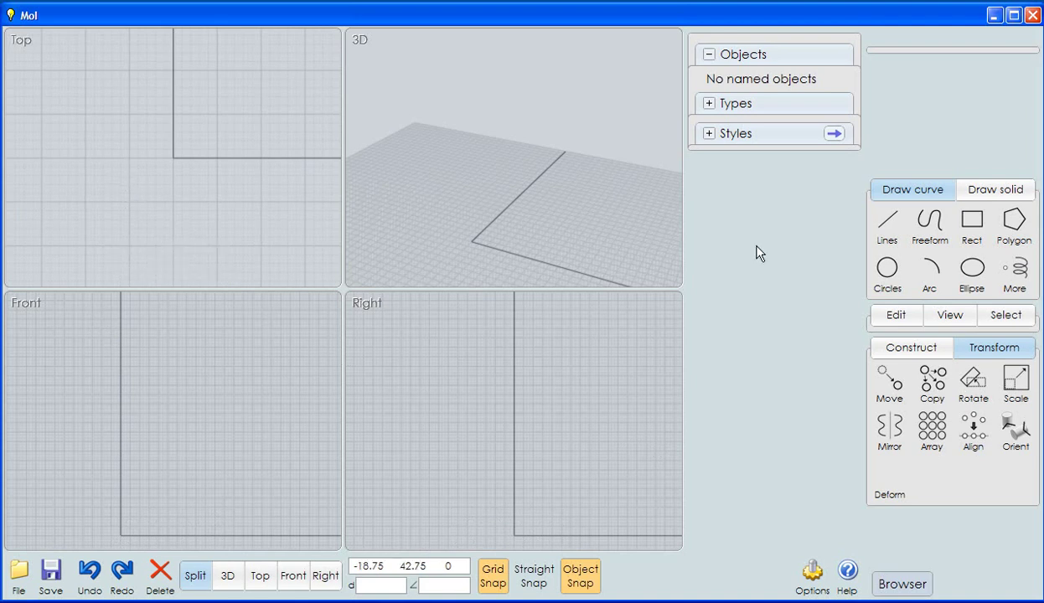
- Draw a circle centred on the origin with a radius of about 7.8 in the Top view
{"action": "left_click", "coordinate": [890, 276]}
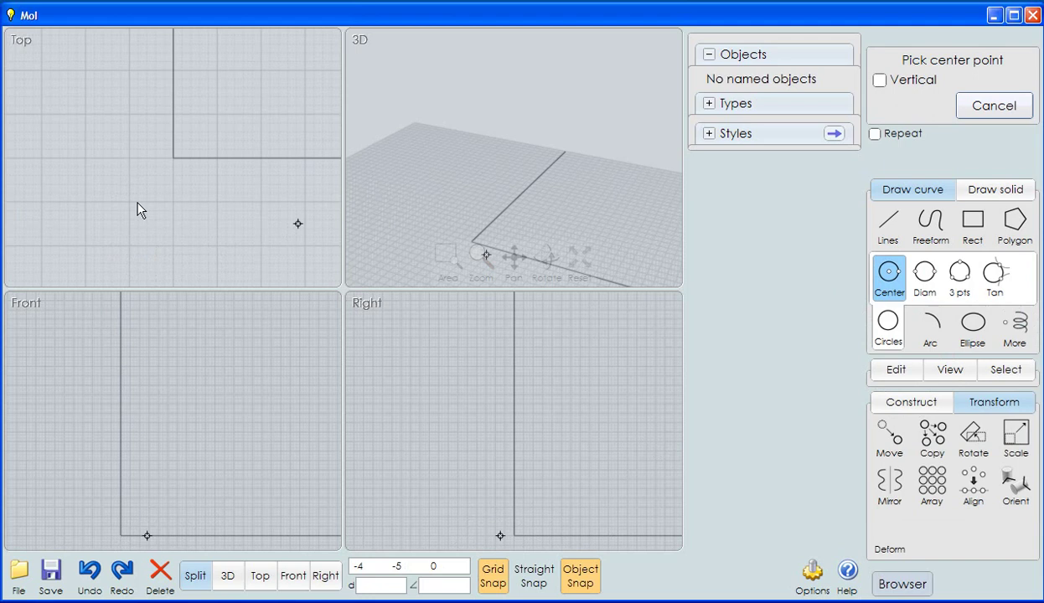
{"action": "left_click", "coordinate": [173, 158]}
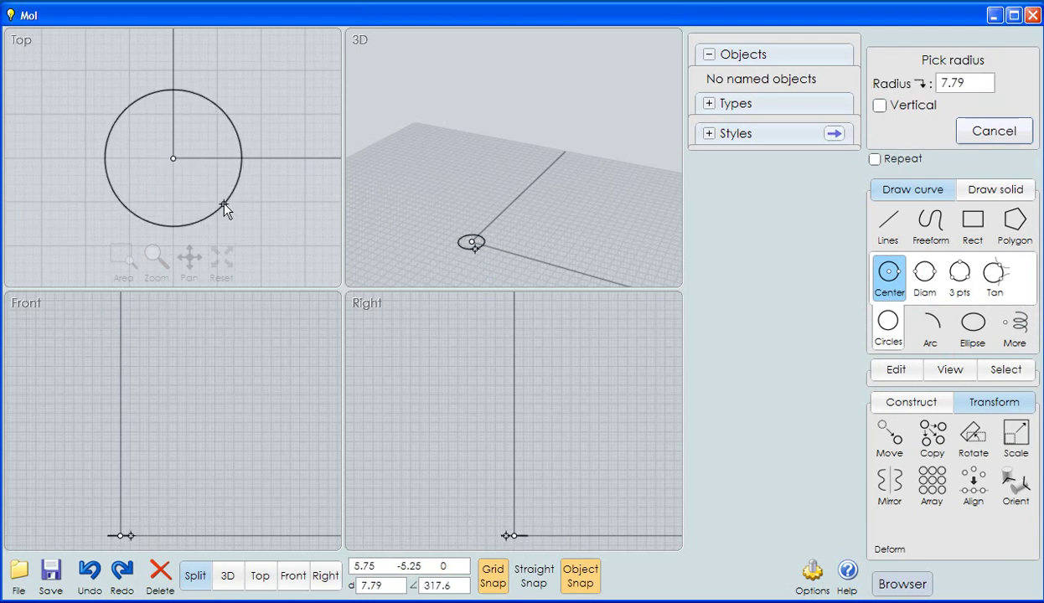
{"action": "left_click", "coordinate": [224, 204]}
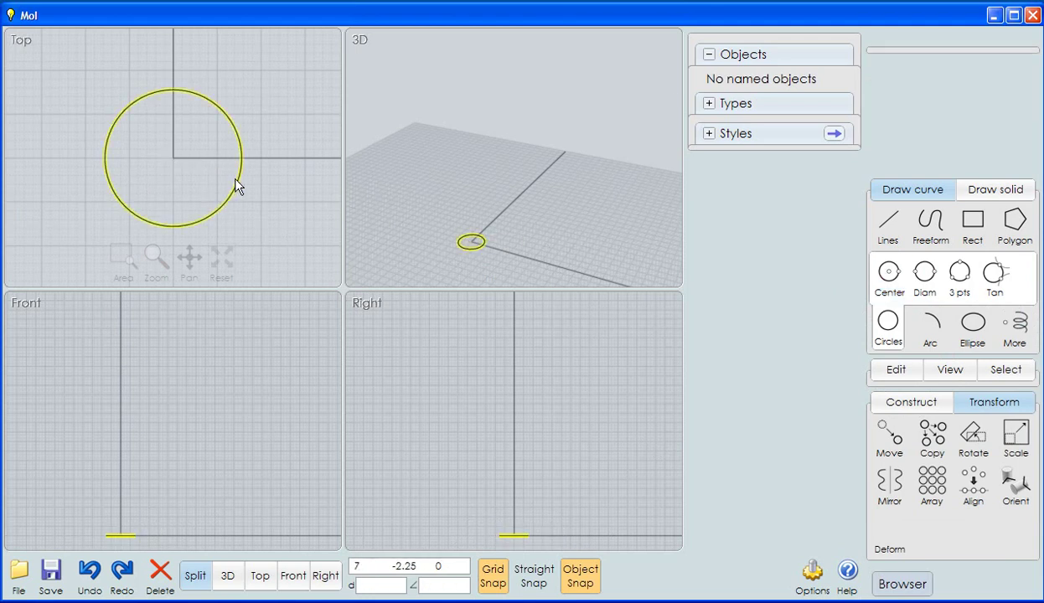
- Select the circle and name it Base
{"action": "left_click", "coordinate": [600, 93]}
{"action": "left_click", "coordinate": [240, 167]}
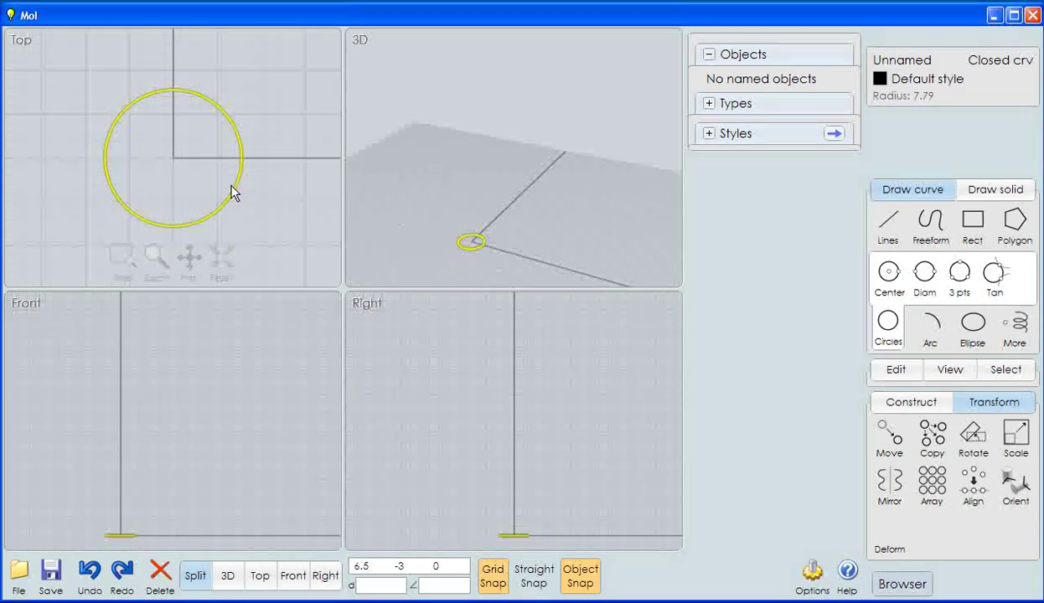
{"action": "left_click", "coordinate": [920, 65]}
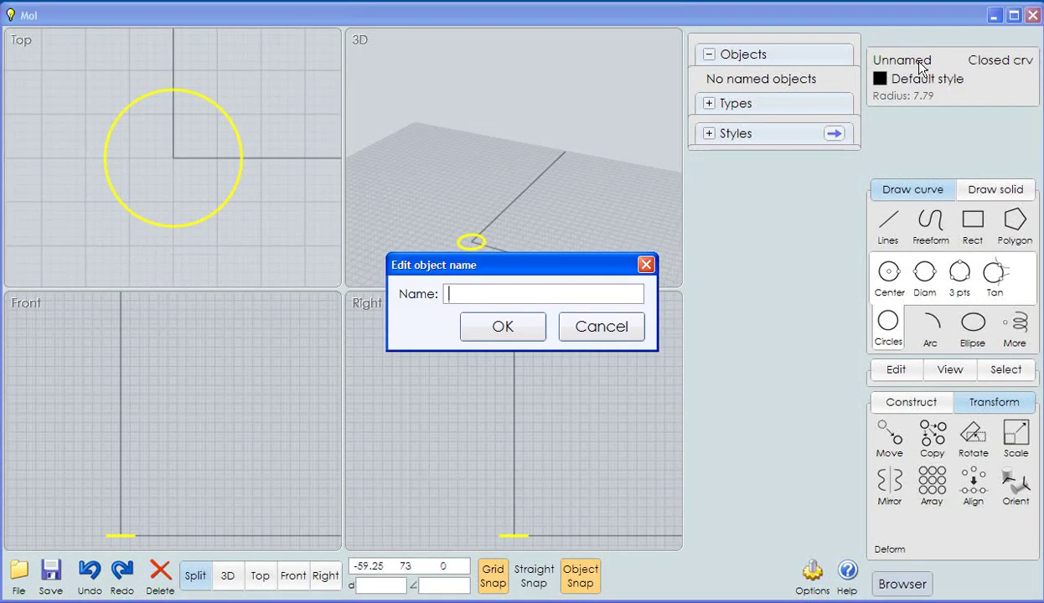
{"action": "type", "text": "Base"}
{"action": "left_click", "coordinate": [490, 327]}
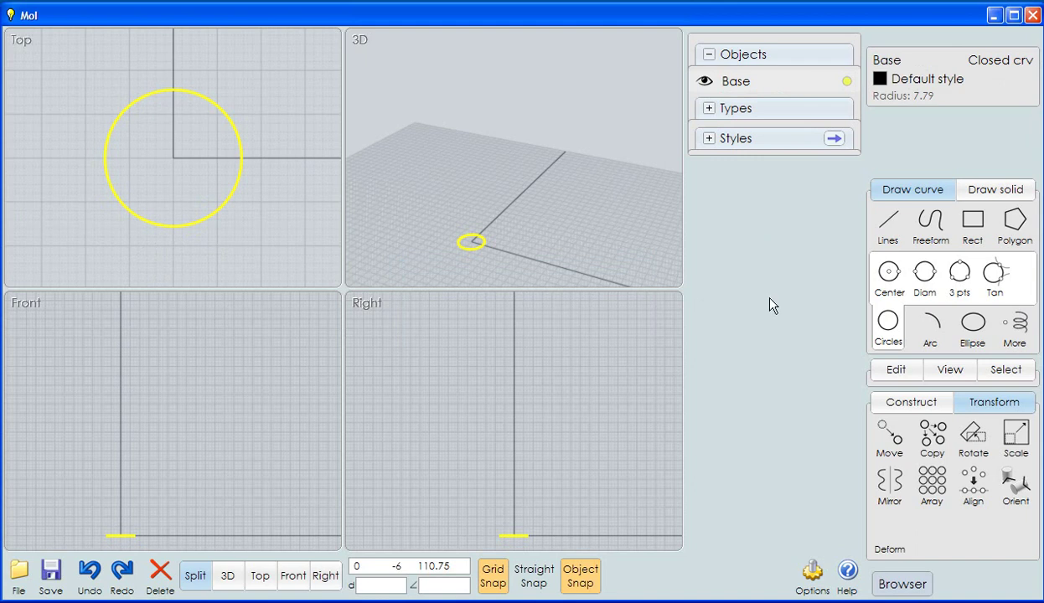
- Draw a polyline from the origin up the z axis to about 67, ending at about x 57, z 95.5 in the Front view
{"action": "left_click", "coordinate": [897, 235]}
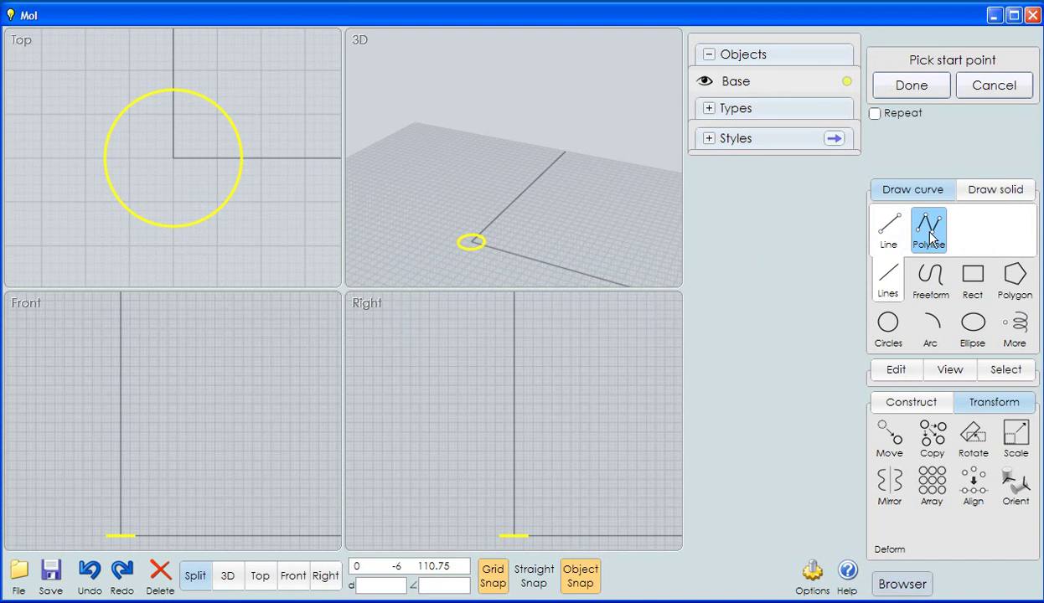
{"action": "left_click", "coordinate": [173, 160]}
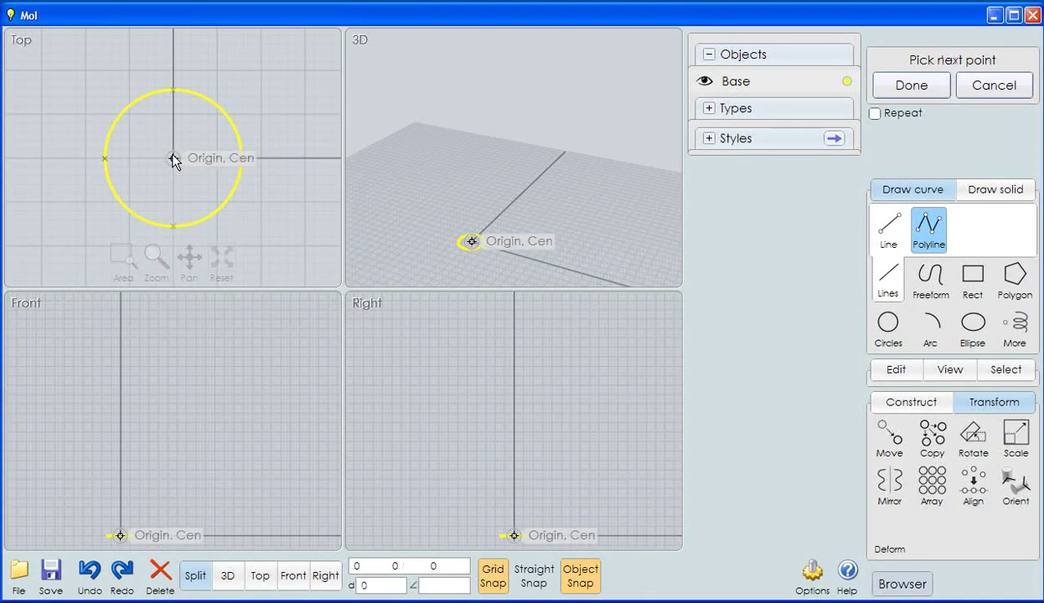
{"action": "left_click", "coordinate": [115, 400]}
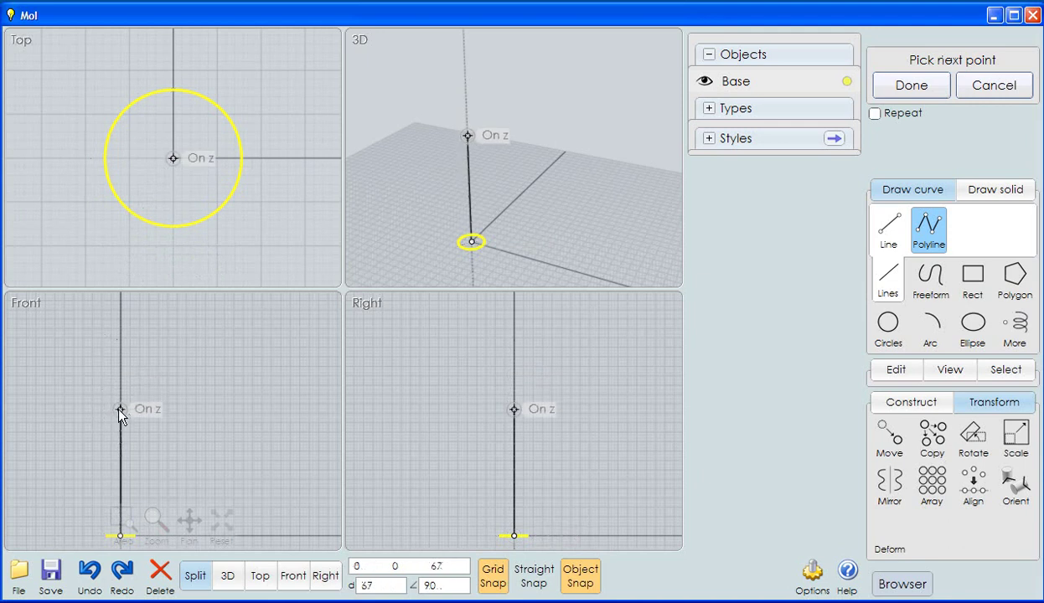
{"action": "left_click", "coordinate": [227, 357]}
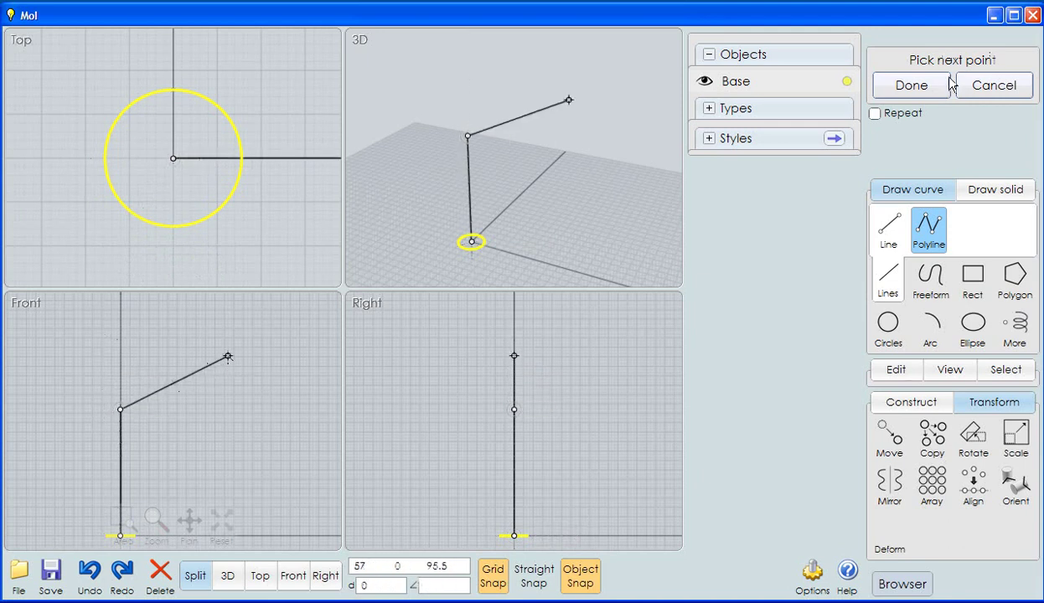
{"action": "right_click", "coordinate": [205, 396]}
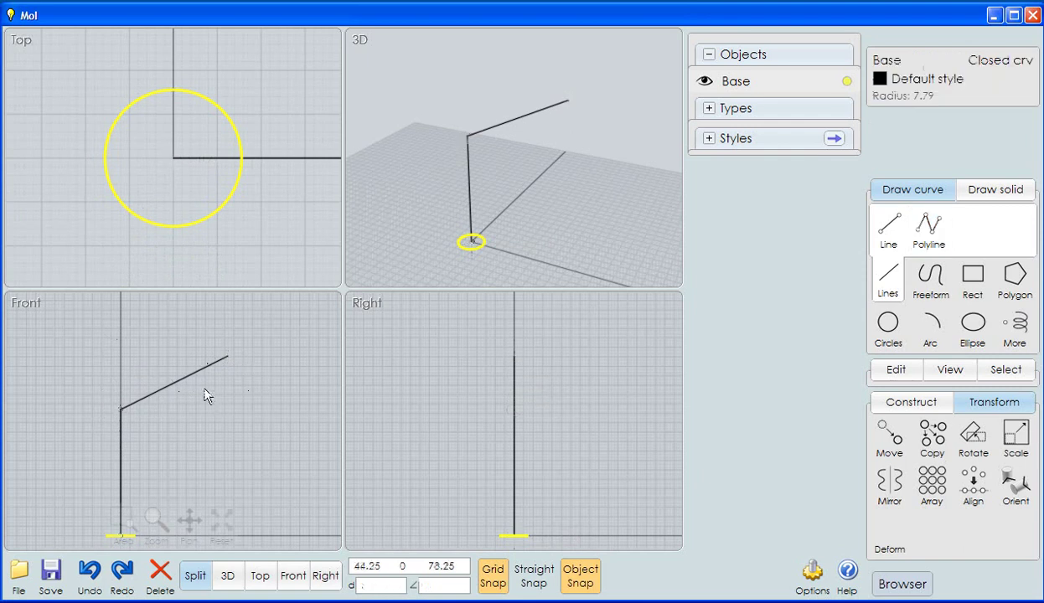
- Select the bent polyline and name it YRail
{"action": "left_click", "coordinate": [205, 399]}
{"action": "left_click", "coordinate": [190, 375]}
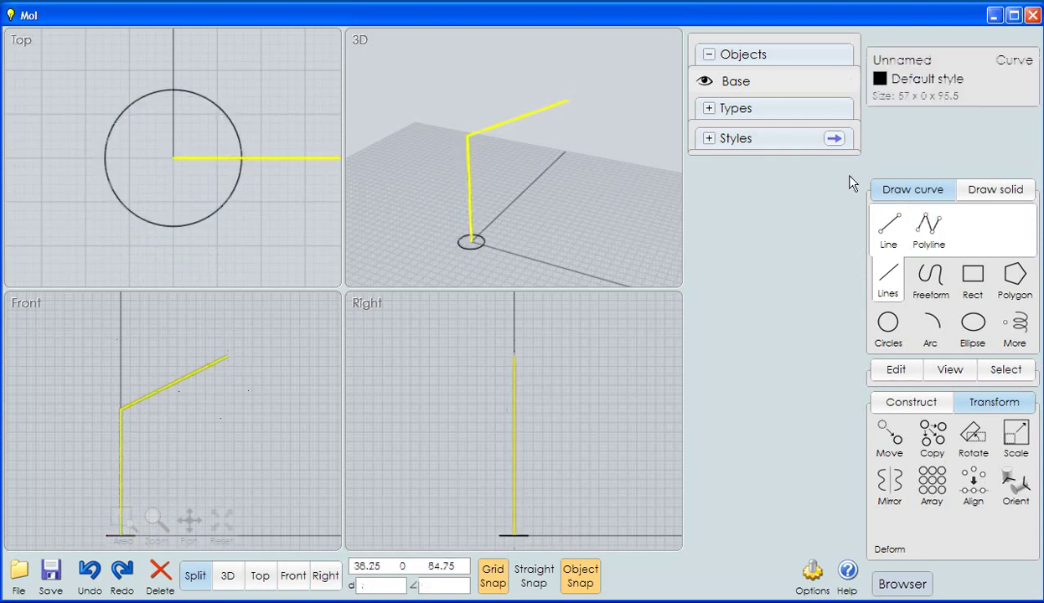
{"action": "left_click", "coordinate": [910, 61]}
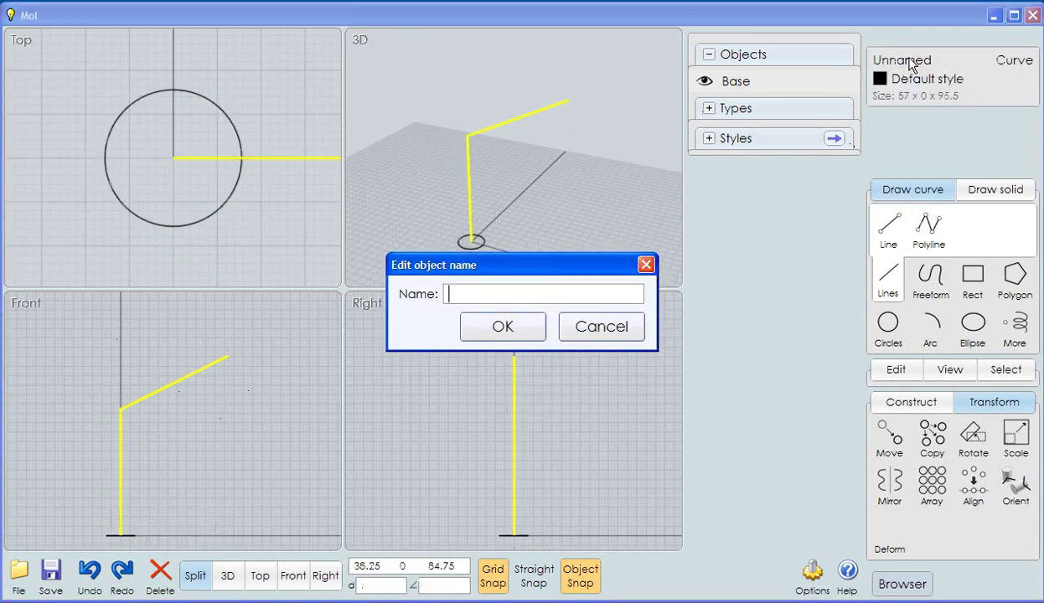
{"action": "type", "text": "YRail"}
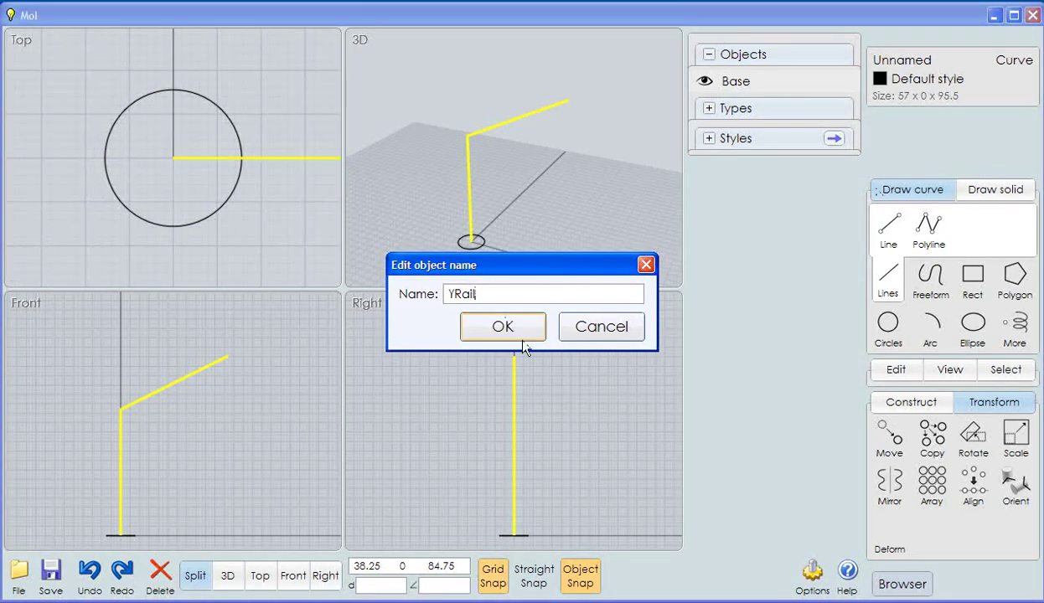
{"action": "left_click", "coordinate": [503, 328]}
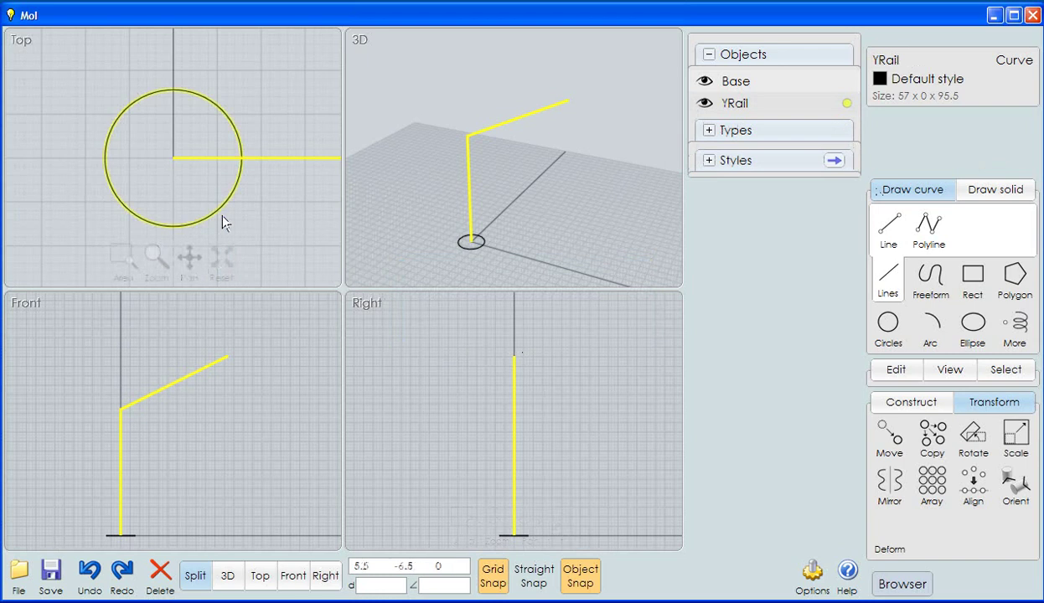
- Sweep the Base circle along the YRail polyline with freeform twist and capped ends
{"action": "left_click", "coordinate": [223, 391]}
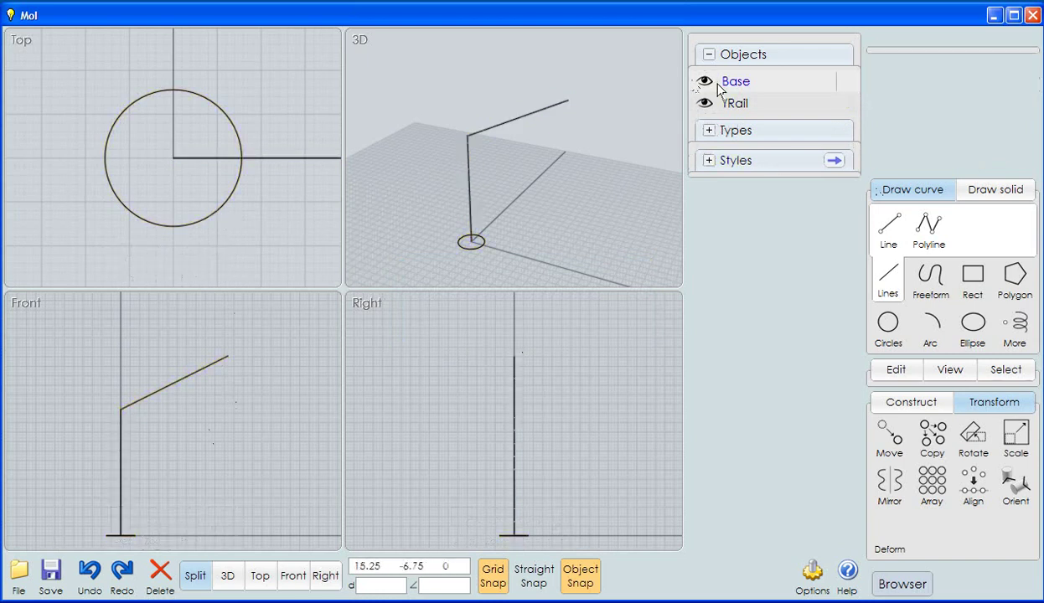
{"action": "left_click", "coordinate": [845, 82]}
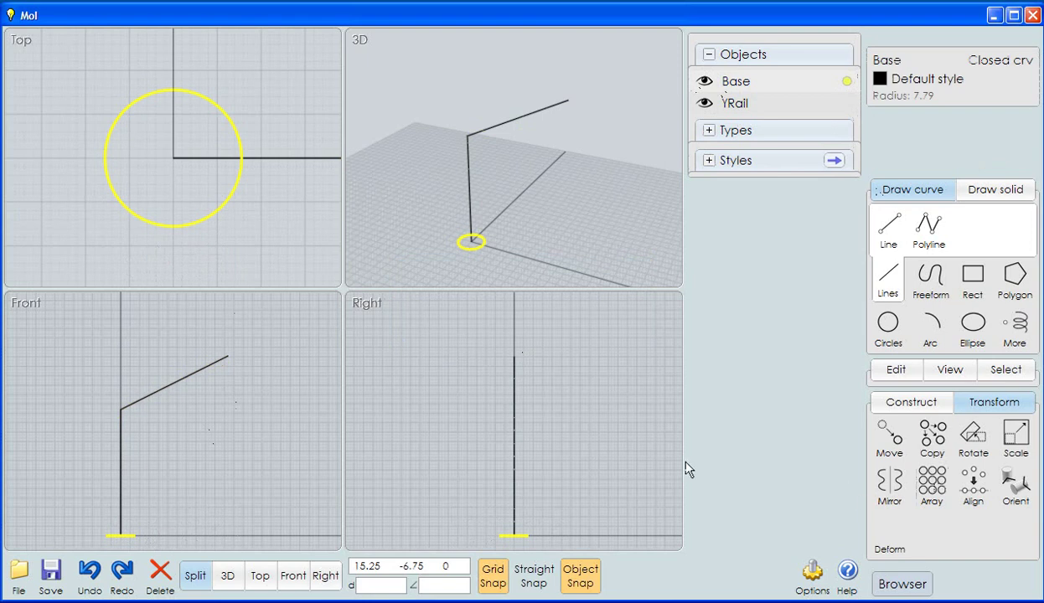
{"action": "left_click", "coordinate": [932, 404]}
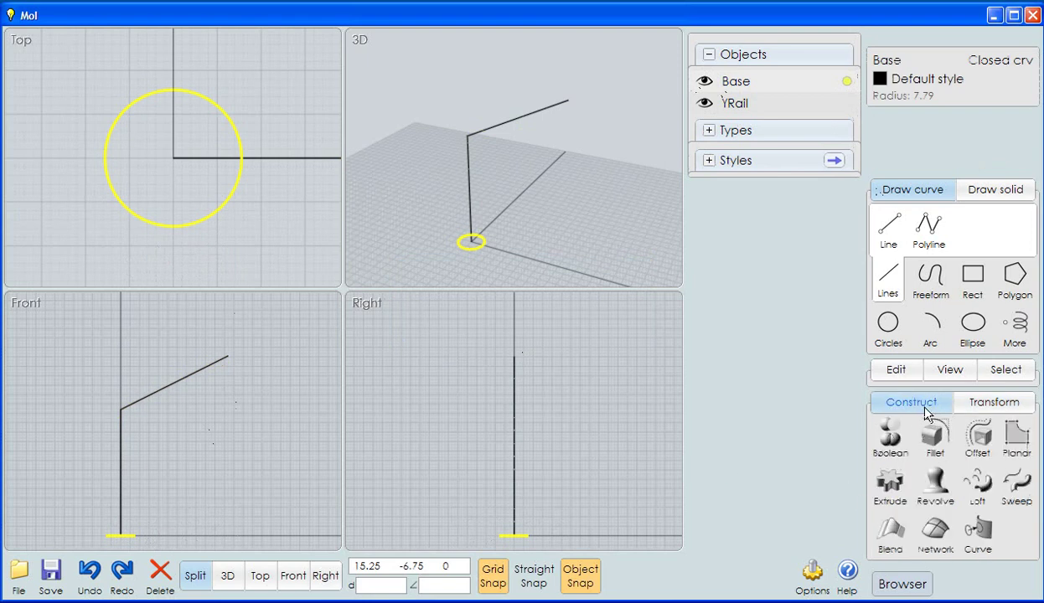
{"action": "left_click", "coordinate": [1016, 475]}
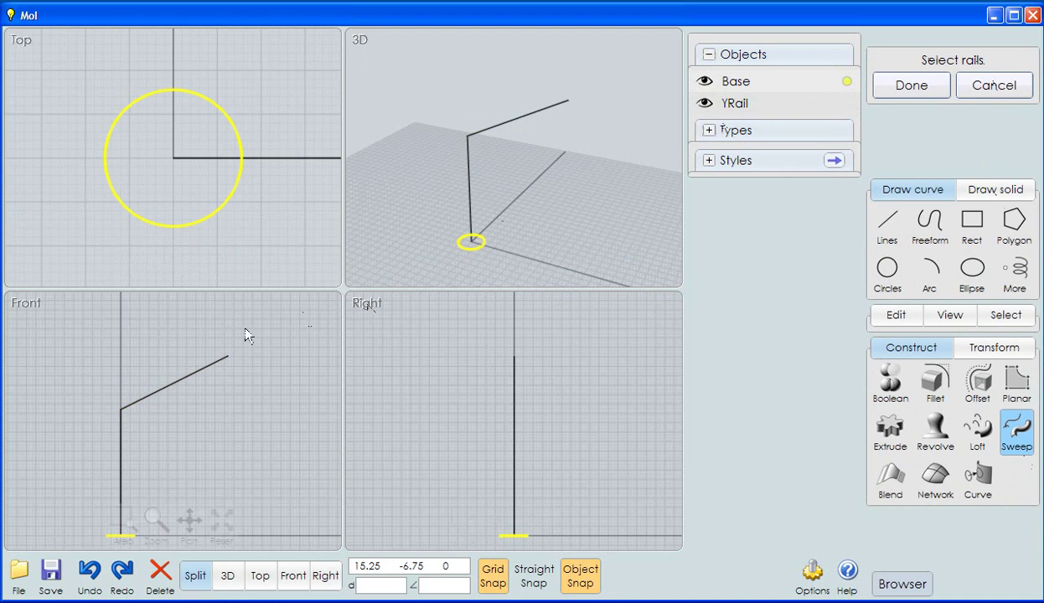
{"action": "left_click", "coordinate": [185, 379]}
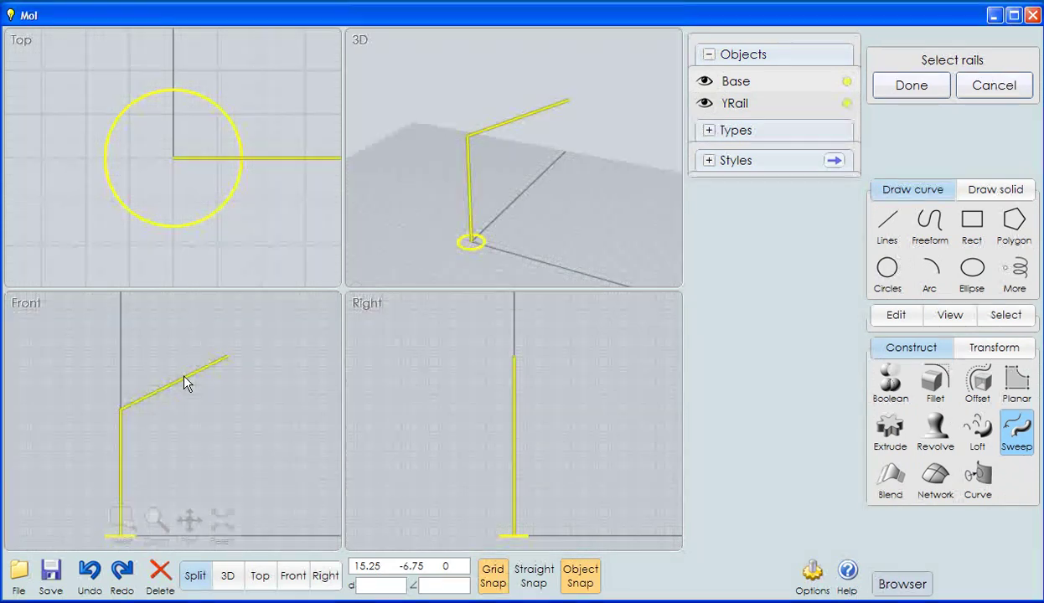
{"action": "left_click", "coordinate": [908, 88]}
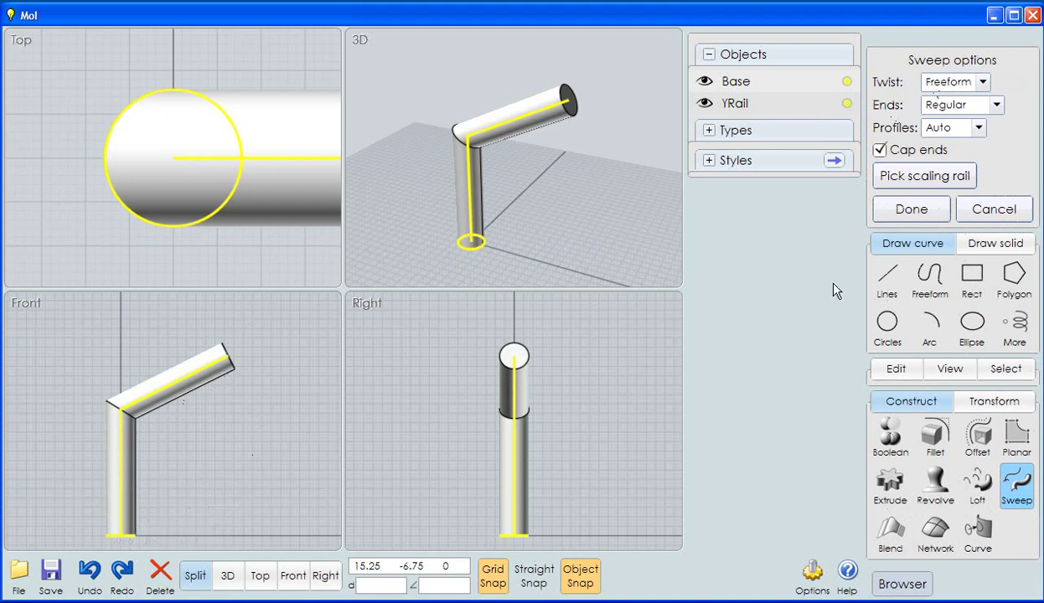
{"action": "left_click", "coordinate": [907, 209]}
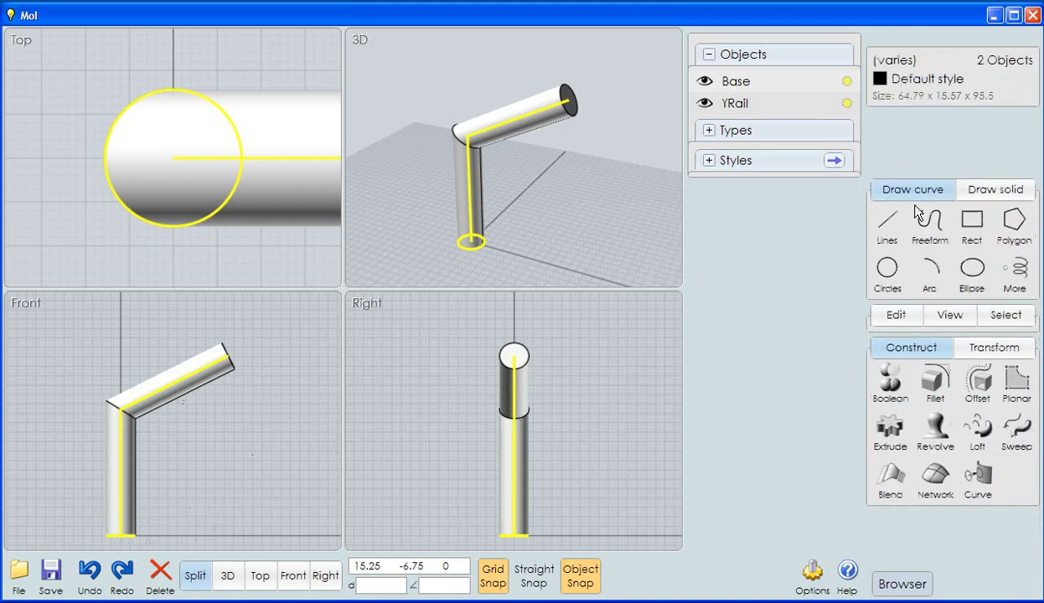
- Hide the Base and YRail curves, and name the swept solid Y-Half
{"action": "left_click", "coordinate": [305, 399]}
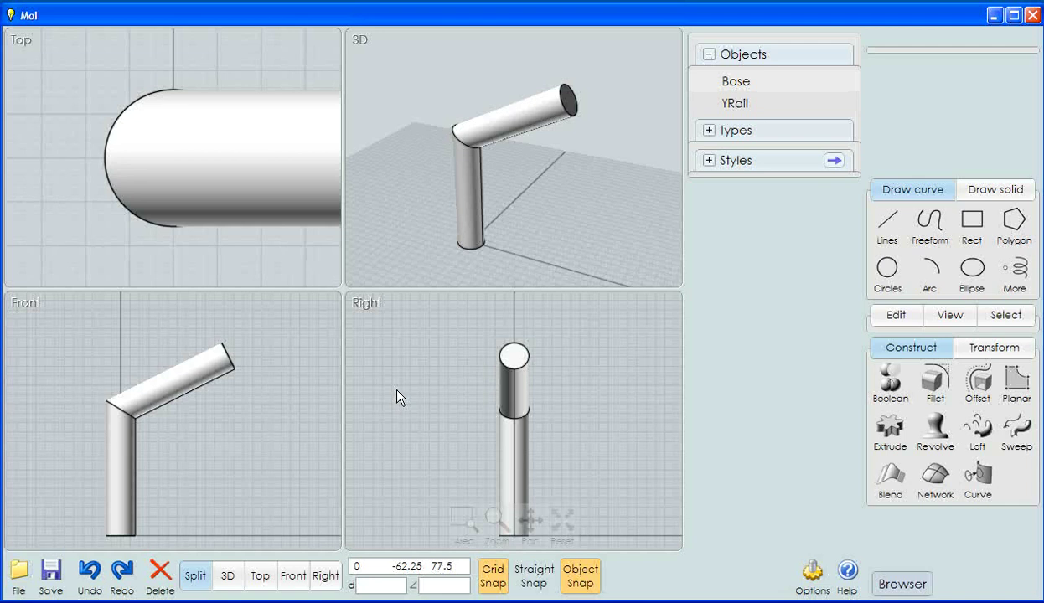
{"action": "left_click", "coordinate": [199, 369]}
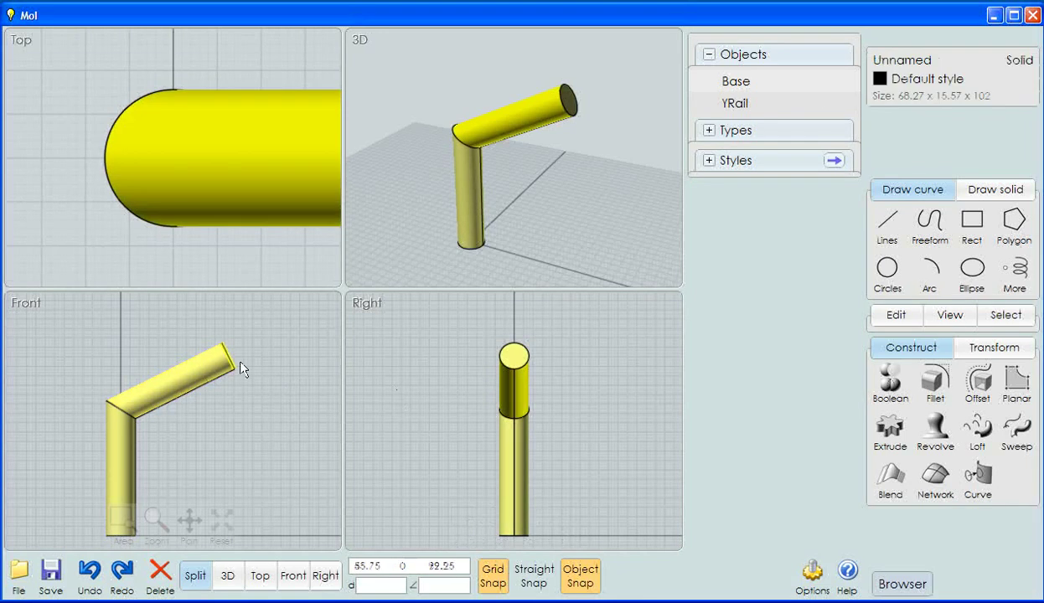
{"action": "left_click", "coordinate": [908, 61]}
{"action": "type", "text": "Y-H"}
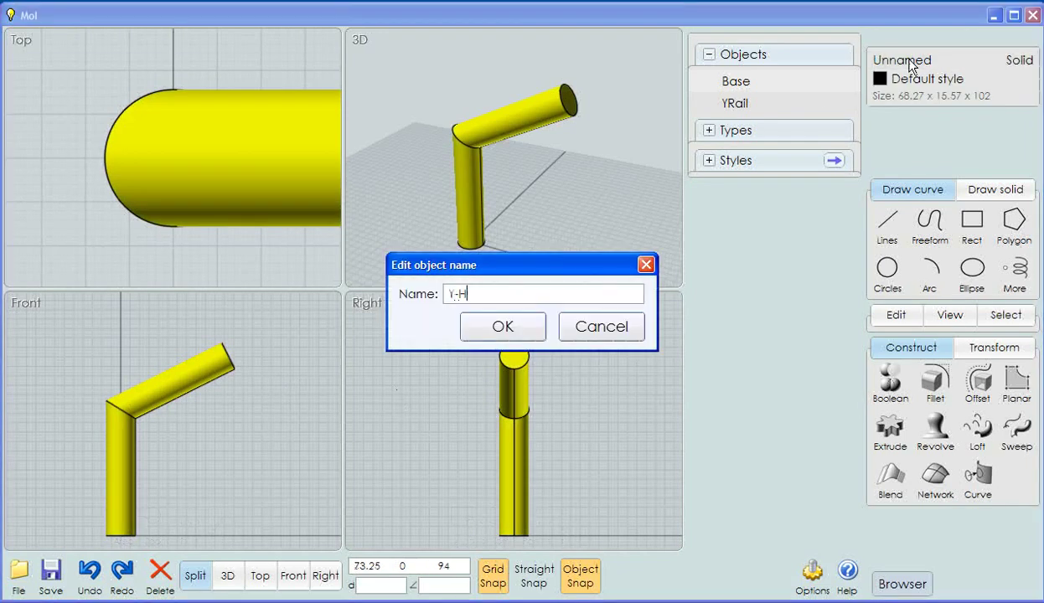
{"action": "type", "text": "alf"}
{"action": "left_click", "coordinate": [511, 328]}
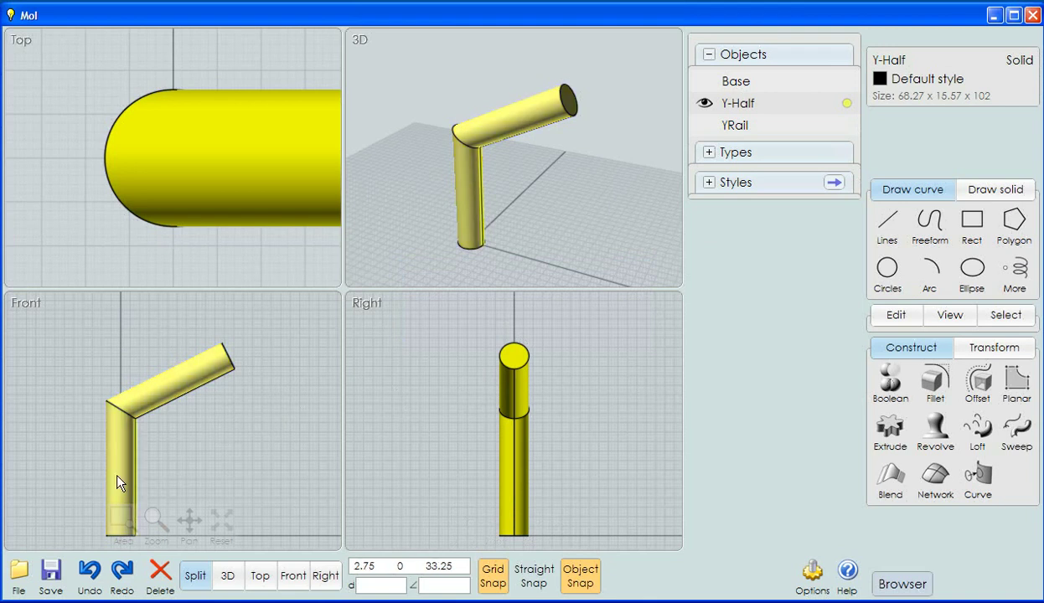
- Apply a circular array of 2 items over 360 degrees to the Y-Half solid, centred on its base at the origin
{"action": "left_click", "coordinate": [201, 370]}
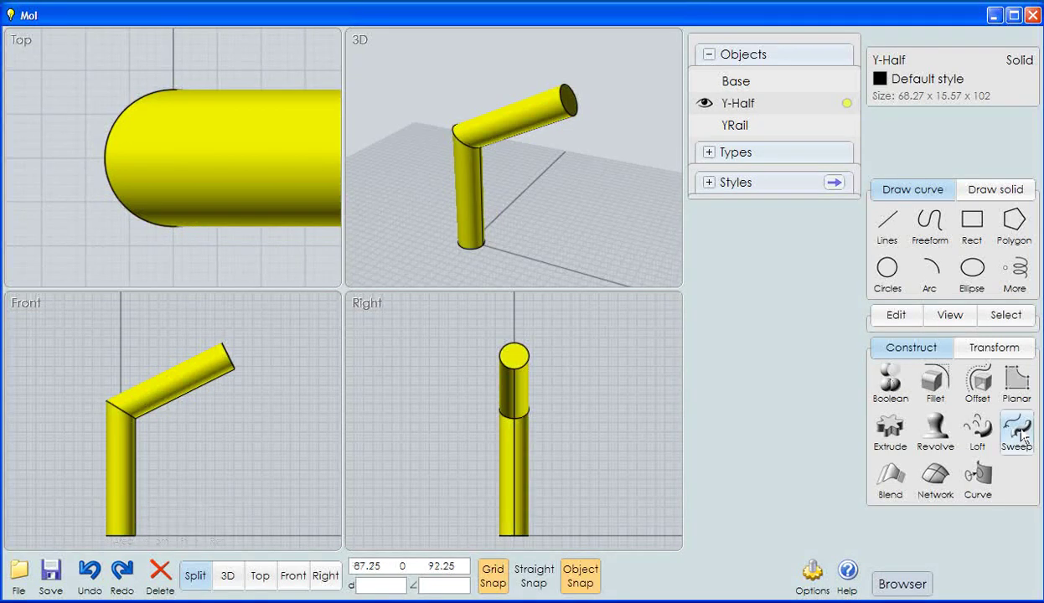
{"action": "left_click", "coordinate": [999, 350]}
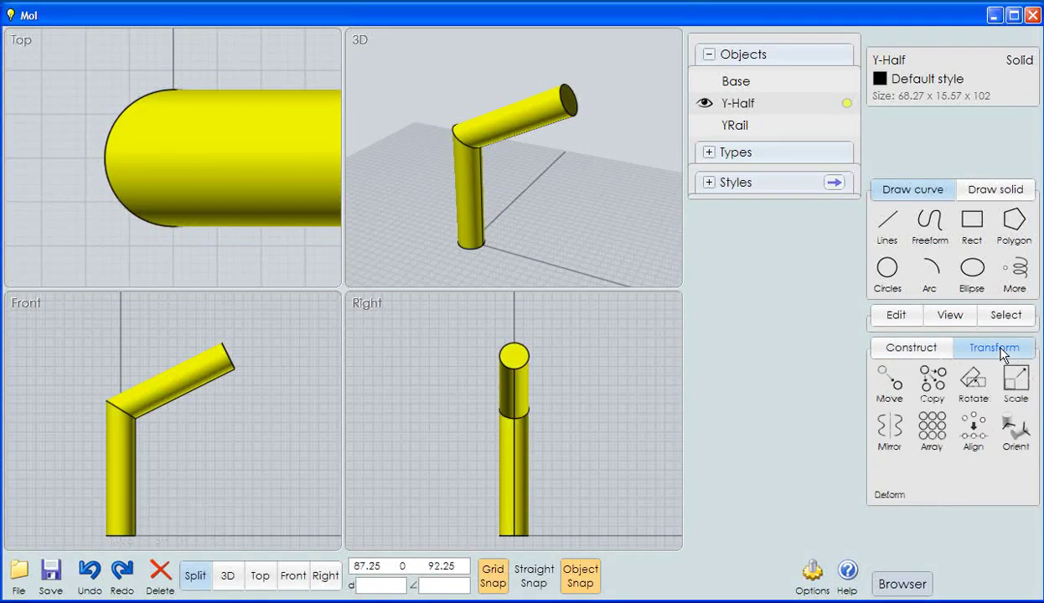
{"action": "left_click", "coordinate": [932, 427]}
{"action": "left_click", "coordinate": [961, 432]}
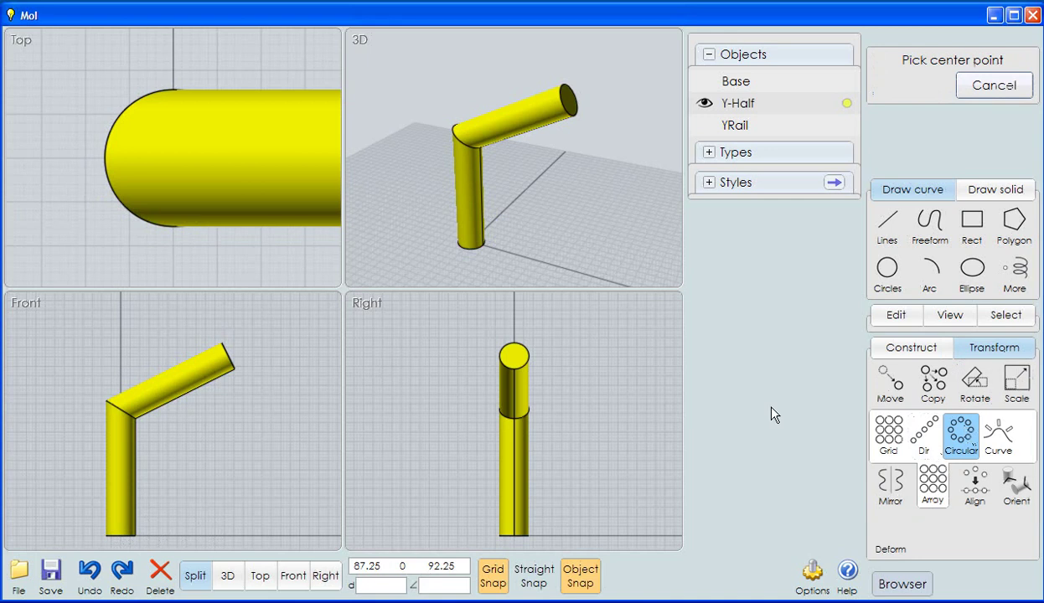
{"action": "left_click", "coordinate": [175, 163]}
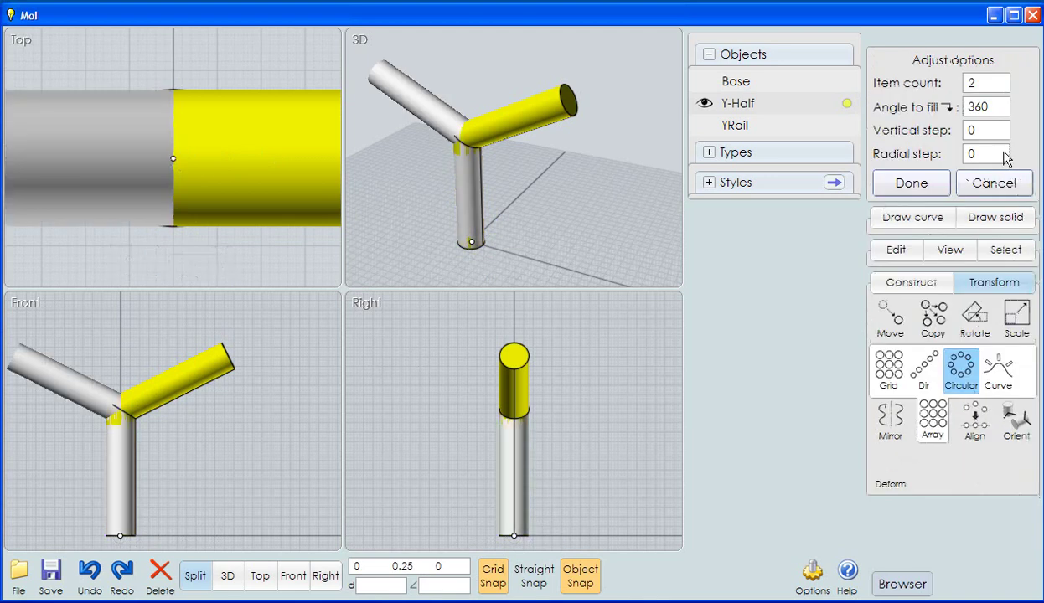
- Try item counts of 3 and 4 for the circular array, and set the count back to 2
{"action": "left_click", "coordinate": [963, 83]}
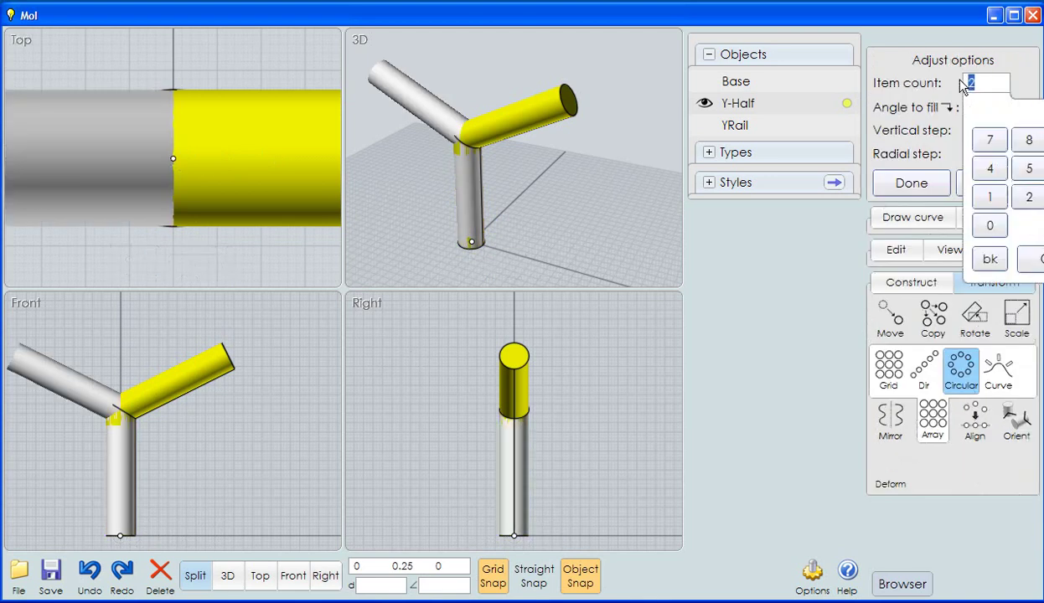
{"action": "type", "text": "3"}
{"action": "key", "text": "Return"}
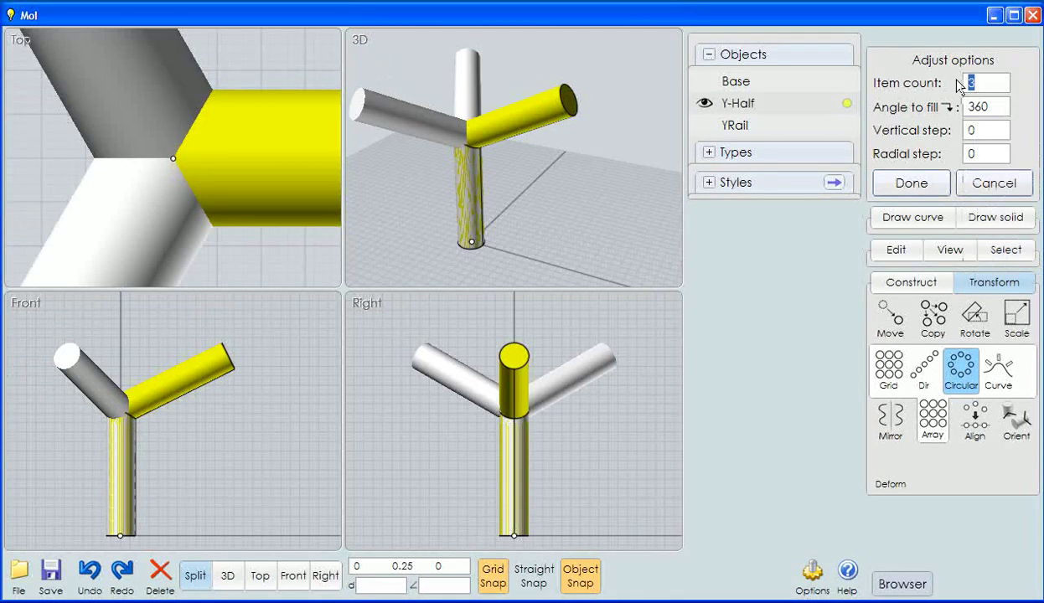
{"action": "left_click", "coordinate": [959, 85]}
{"action": "type", "text": "4"}
{"action": "key", "text": "Return"}
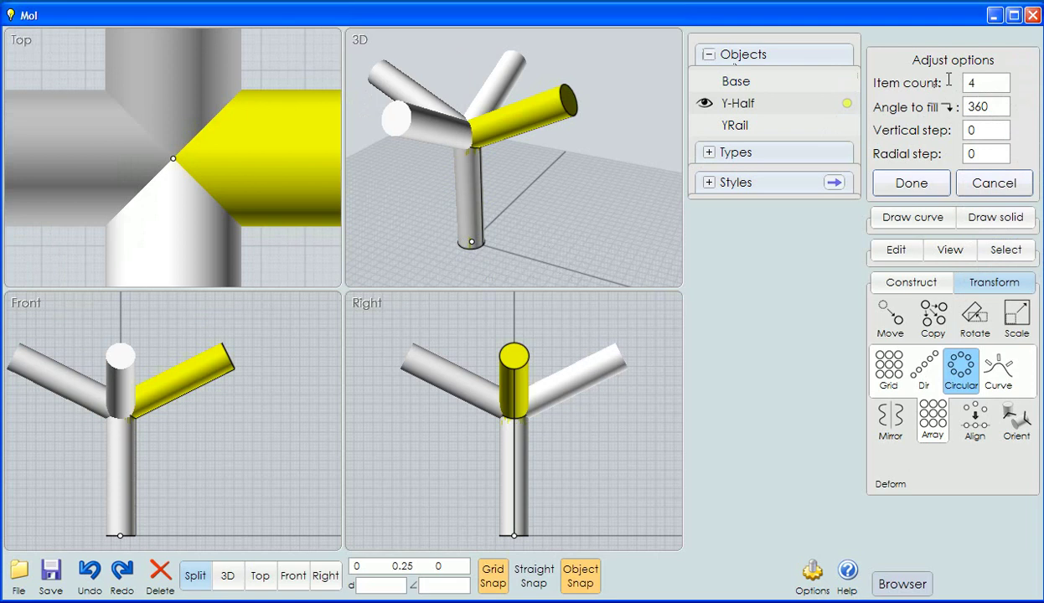
{"action": "type", "text": "2"}
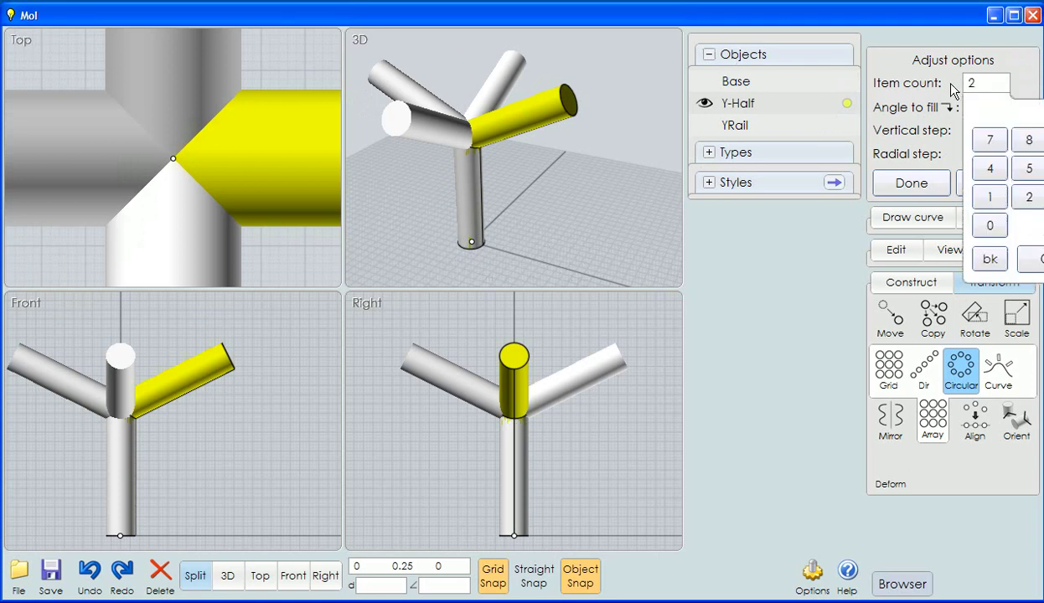
{"action": "key", "text": "Return"}
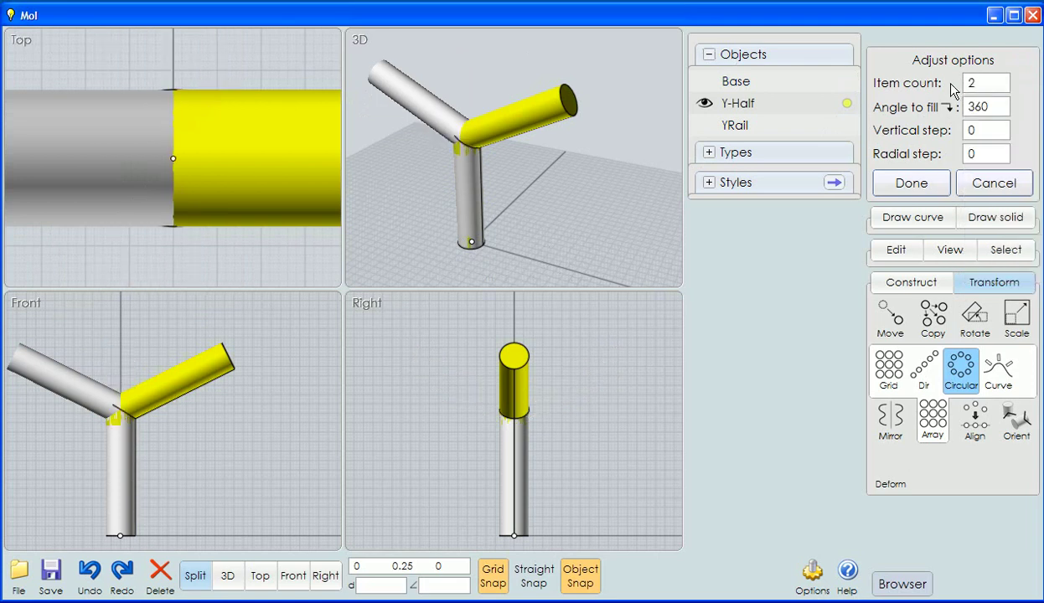
- Accept the two-item circular array, and combine both Y-Half solids with a Boolean union
{"action": "left_click", "coordinate": [922, 191]}
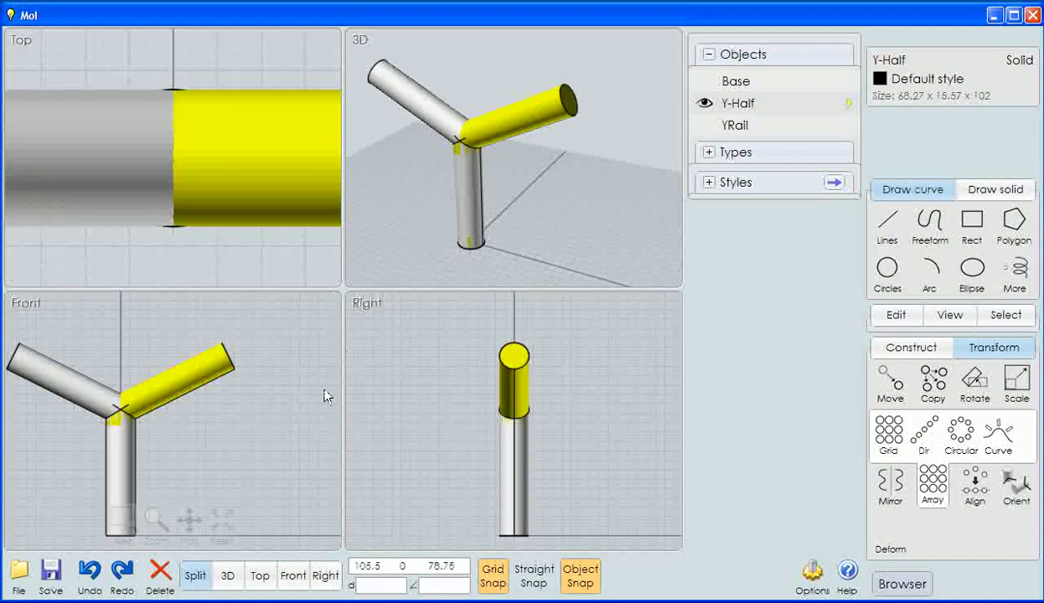
{"action": "left_click", "coordinate": [245, 436]}
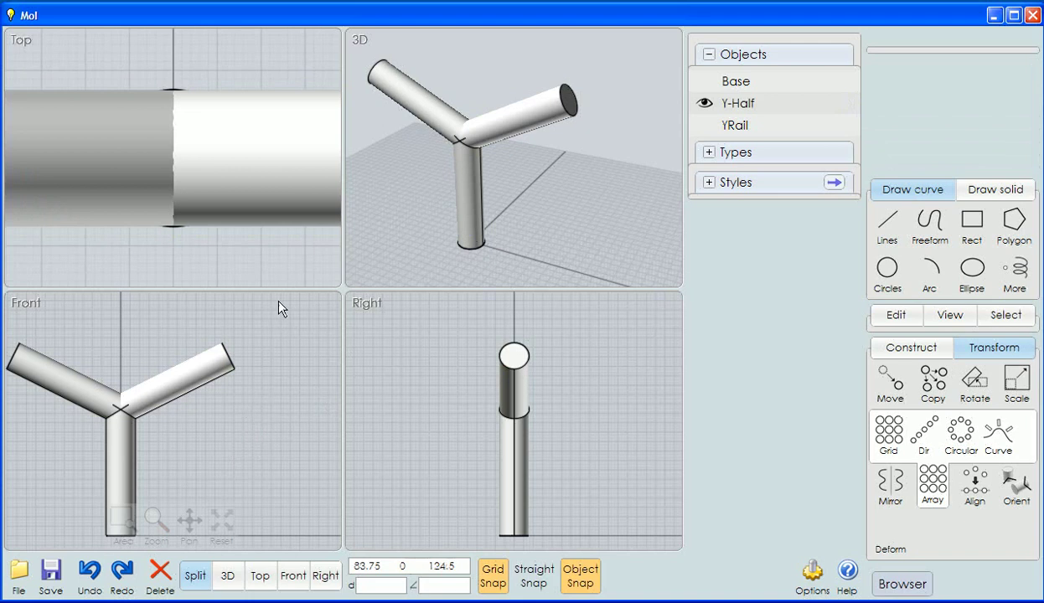
{"action": "left_click_drag", "start_coordinate": [279, 301], "coordinate": [4, 550]}
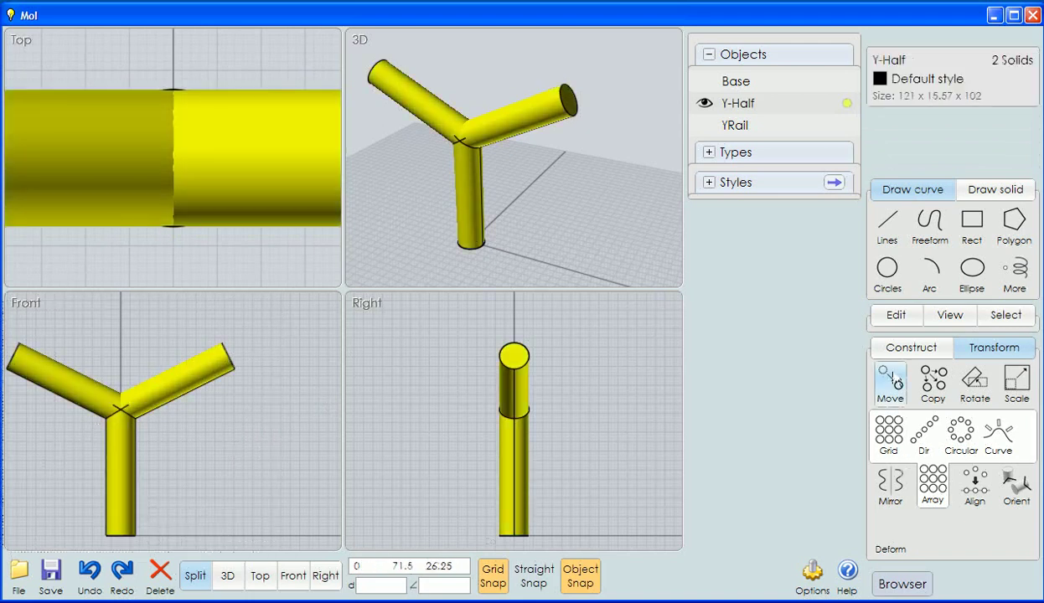
{"action": "left_click", "coordinate": [899, 350]}
{"action": "left_click", "coordinate": [890, 387]}
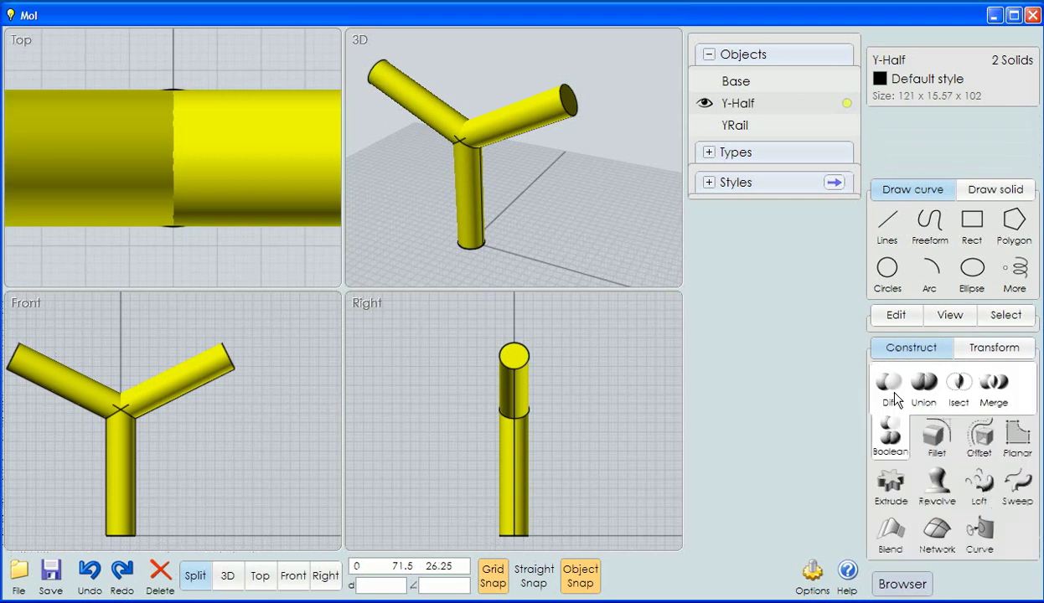
{"action": "left_click", "coordinate": [925, 390]}
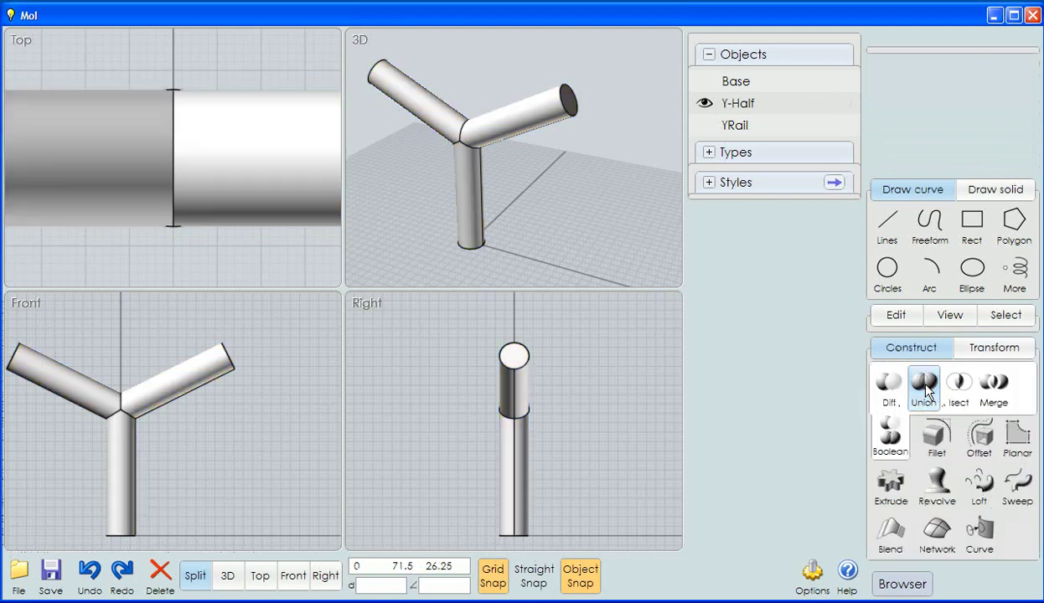
{"action": "left_click", "coordinate": [172, 374]}
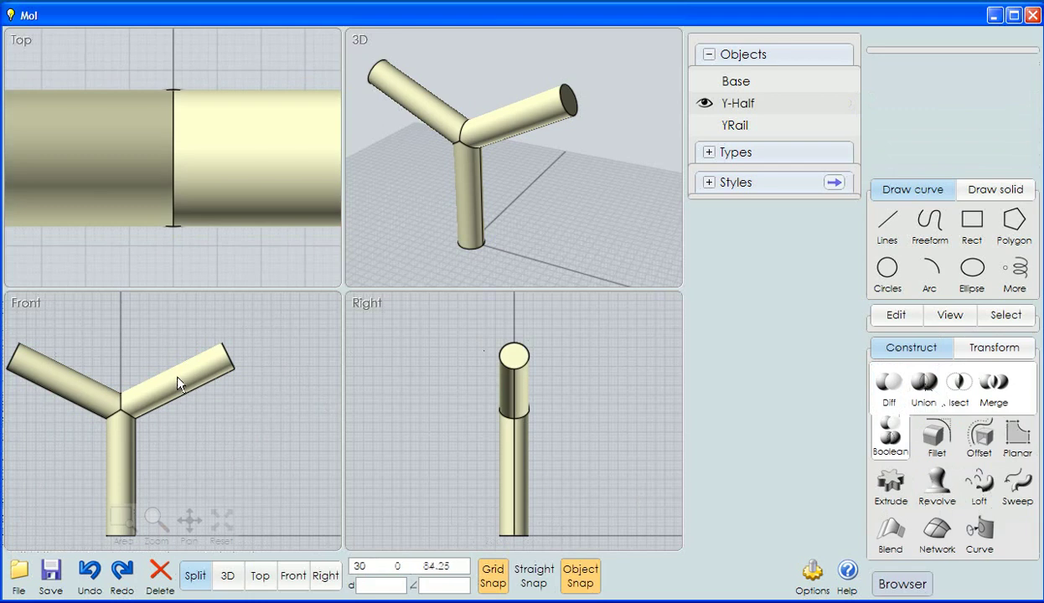
- Hide the unioned Y-Half solid and show it again to check what the object contains
{"action": "left_click", "coordinate": [705, 104]}
{"action": "left_click", "coordinate": [705, 104]}
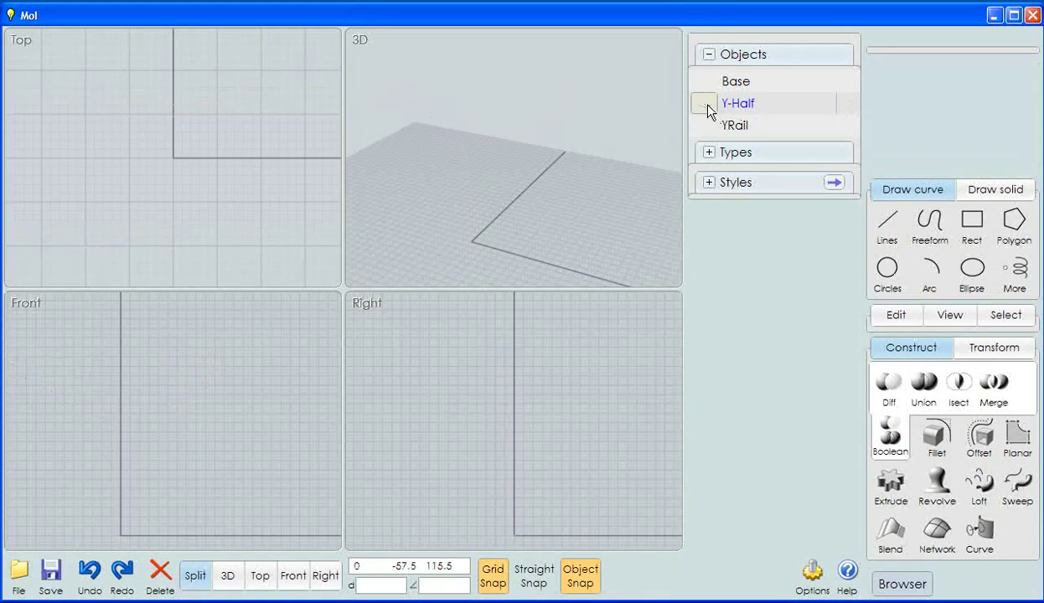
{"action": "left_click", "coordinate": [706, 106]}
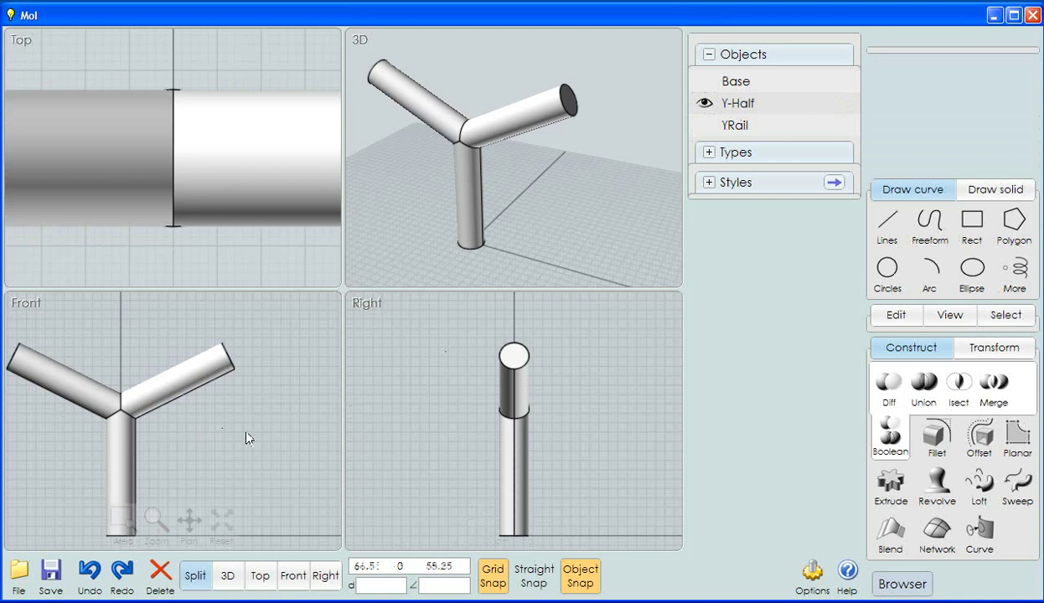
- Make the Base and YRail curves visible with the Y-Half solid hidden, and show the solid again
{"action": "left_click", "coordinate": [705, 102]}
{"action": "left_click", "coordinate": [705, 125]}
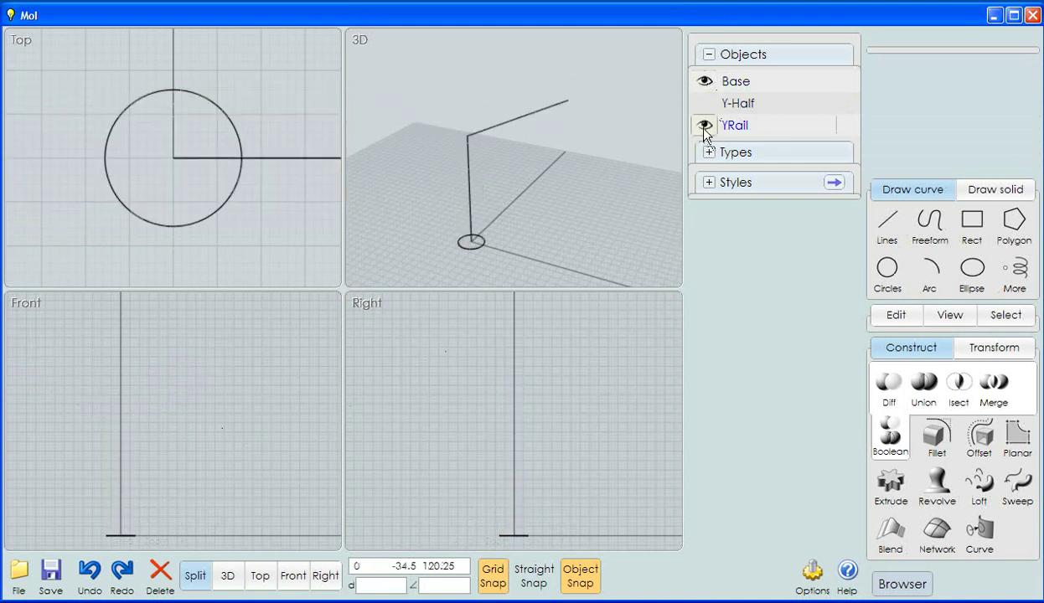
{"action": "left_click", "coordinate": [705, 104]}
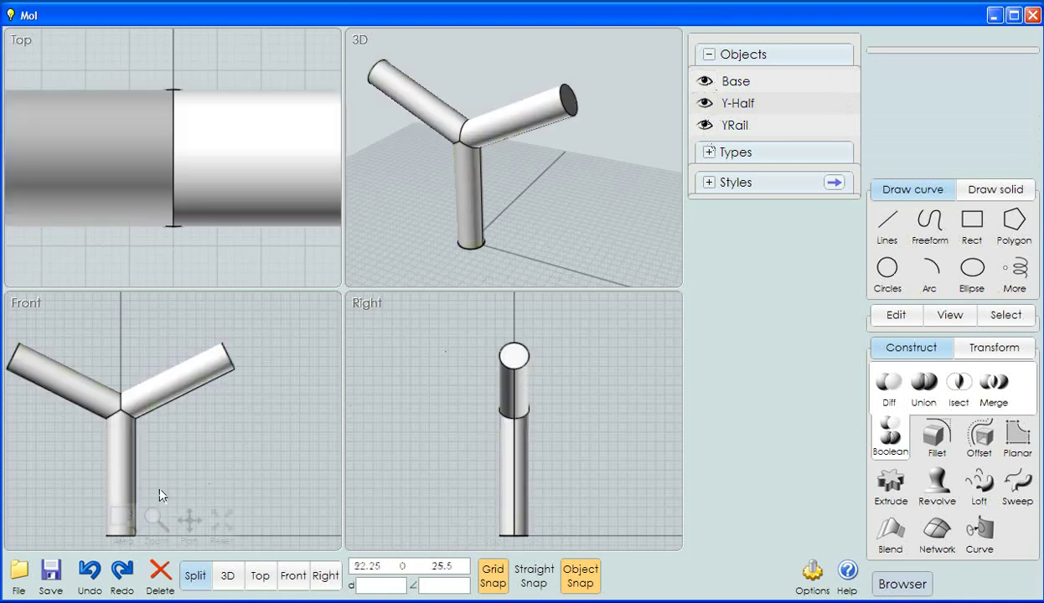